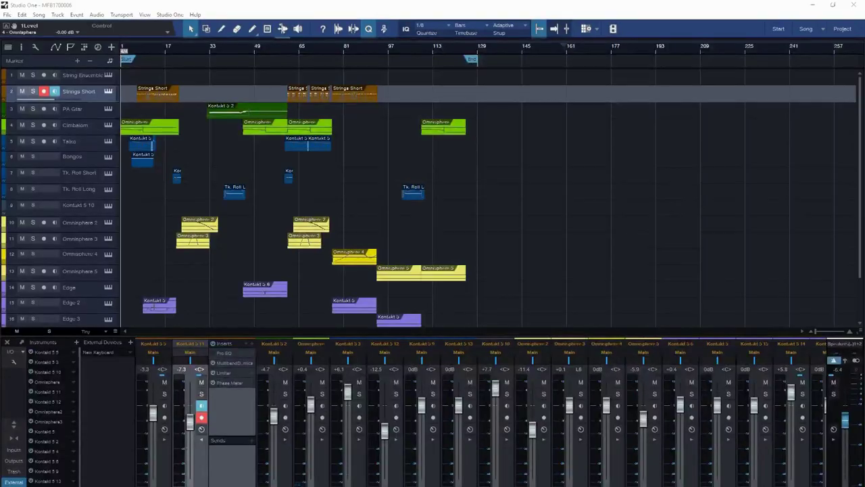
- Zoom the playing arrangement from the full song down to roughly bars 5–51
drag(133, 51, 126, 131)
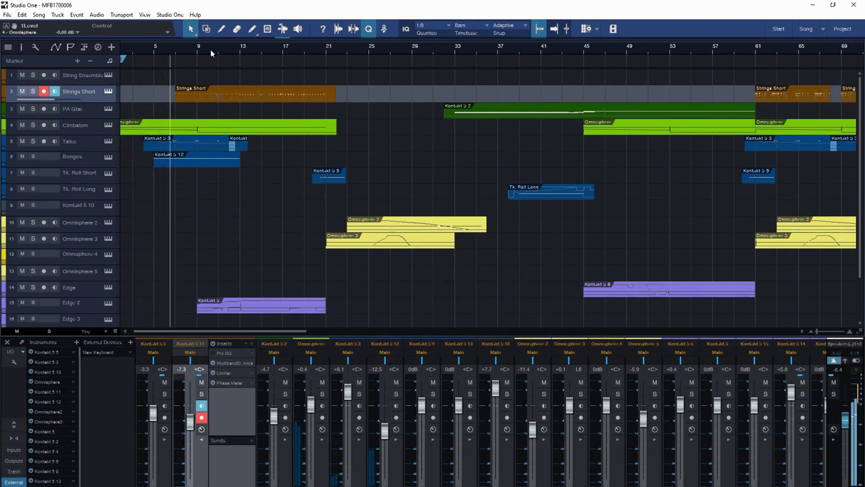
drag(210, 48, 218, 58)
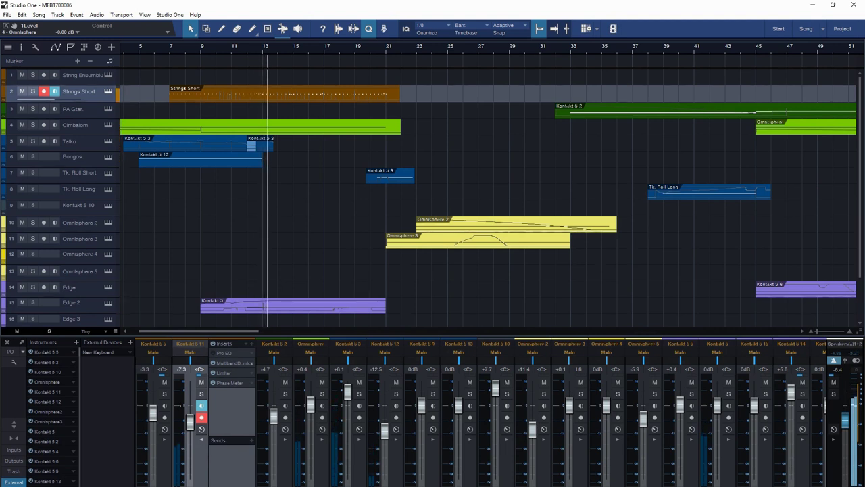
scroll(500, 412, right, 1)
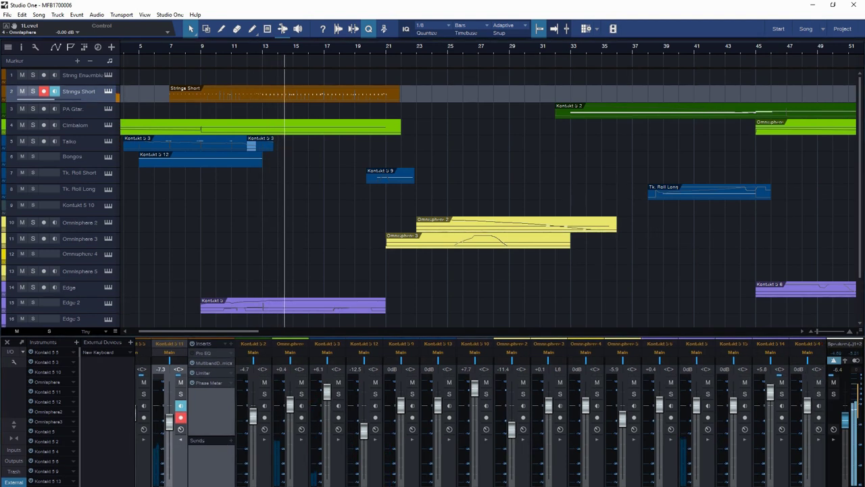
drag(247, 331, 256, 328)
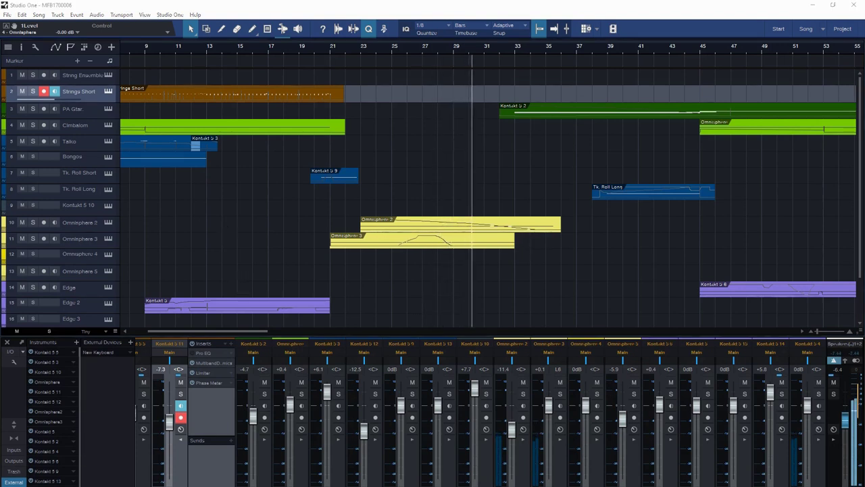
click(107, 223)
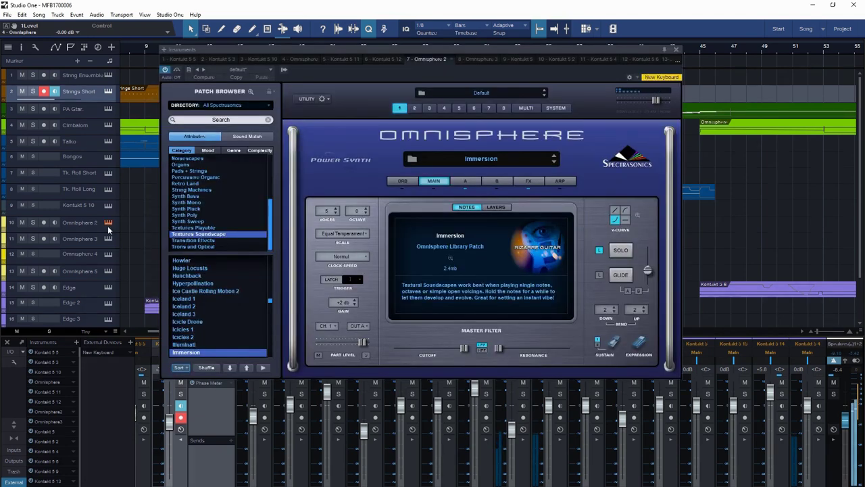
click(108, 224)
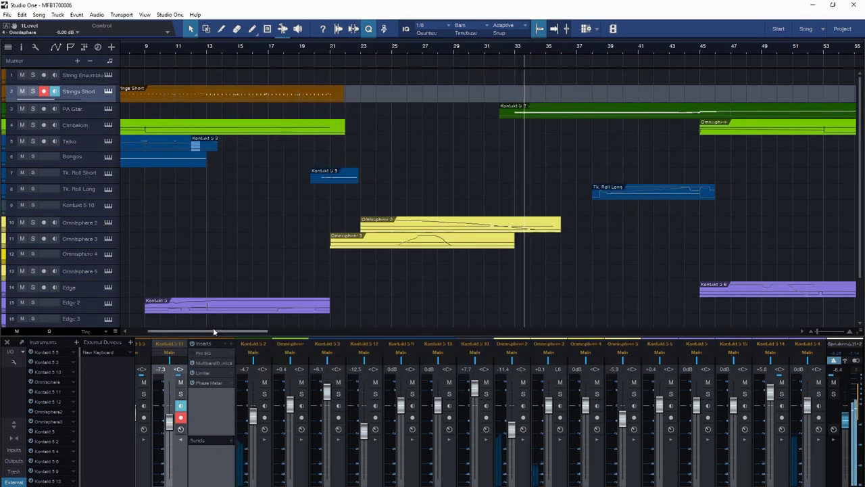
drag(214, 332, 268, 331)
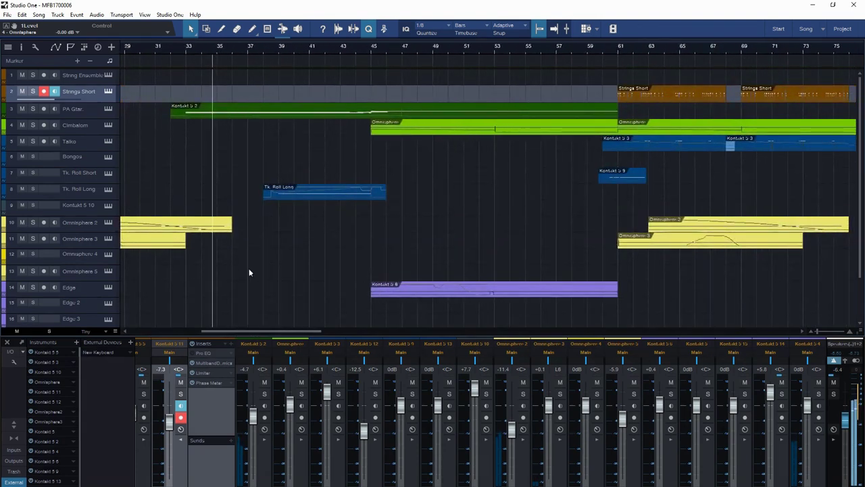
click(108, 108)
click(108, 109)
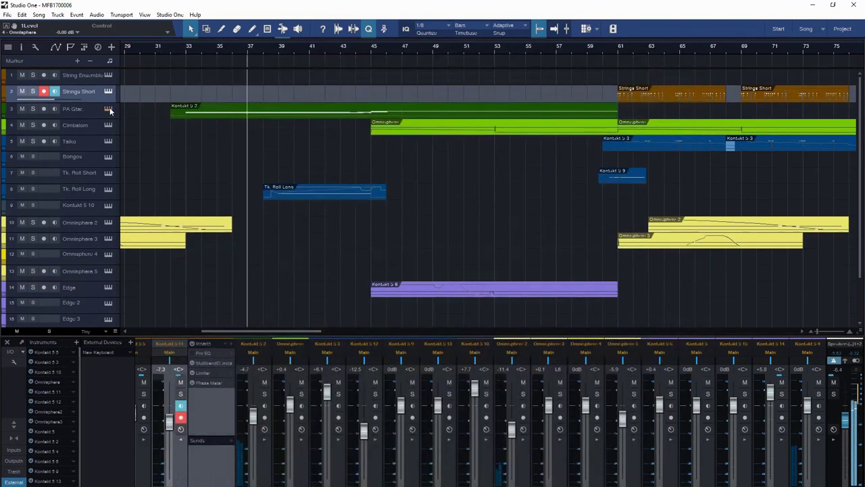
scroll(349, 276, down, 1)
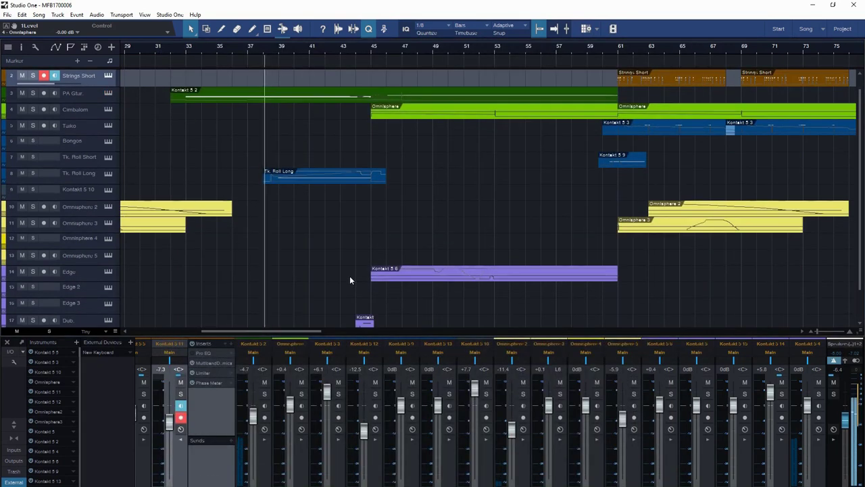
scroll(350, 276, down, 2)
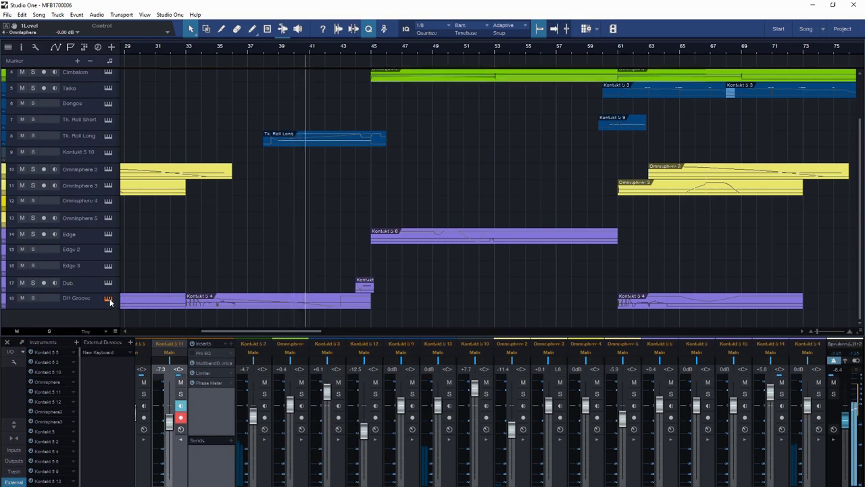
click(108, 298)
click(108, 298)
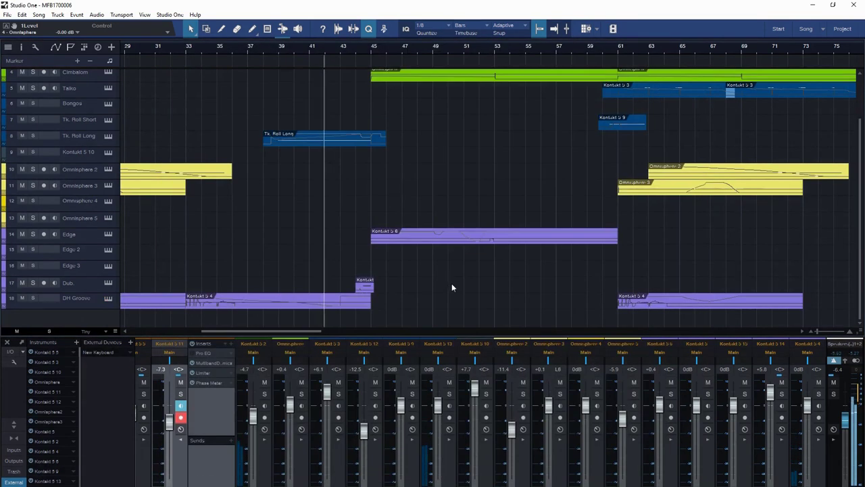
scroll(452, 286, up, 3)
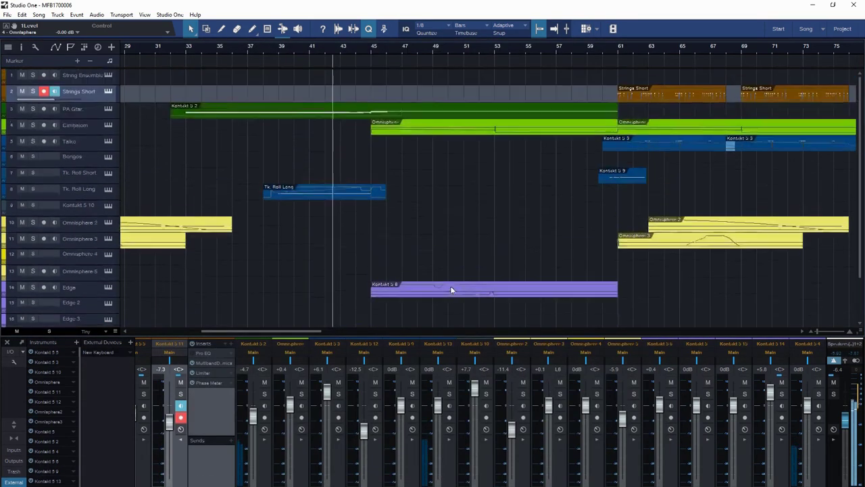
click(108, 190)
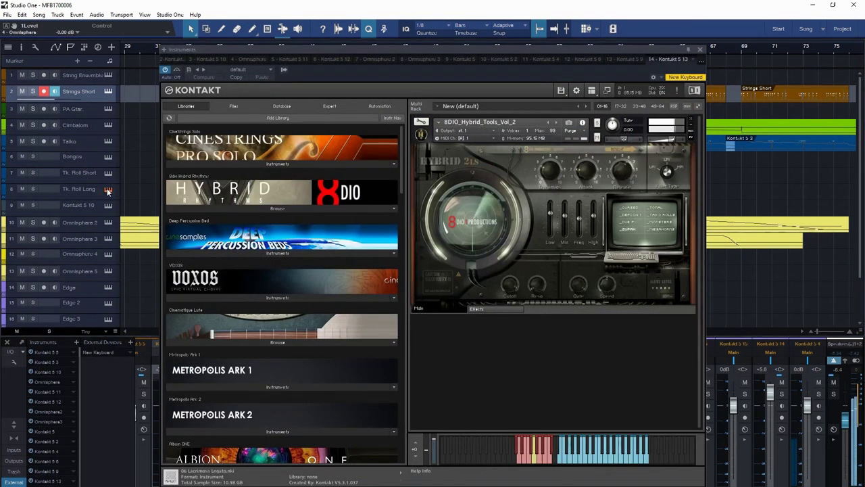
click(107, 188)
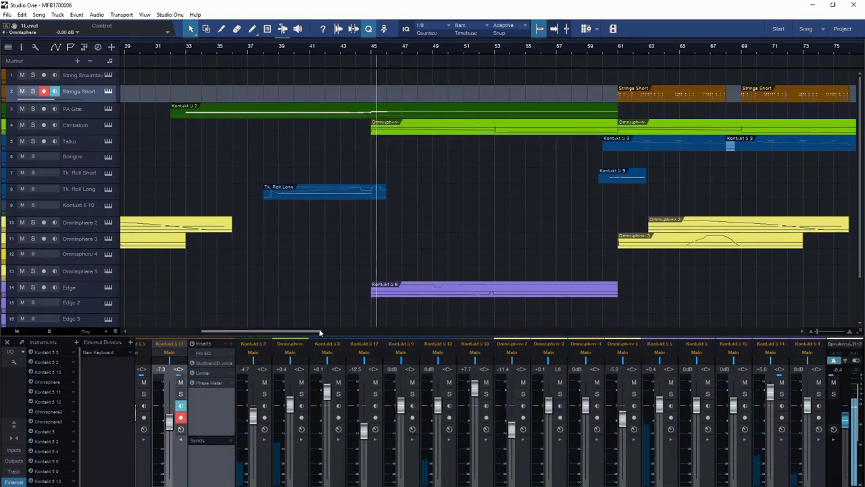
drag(314, 331, 331, 332)
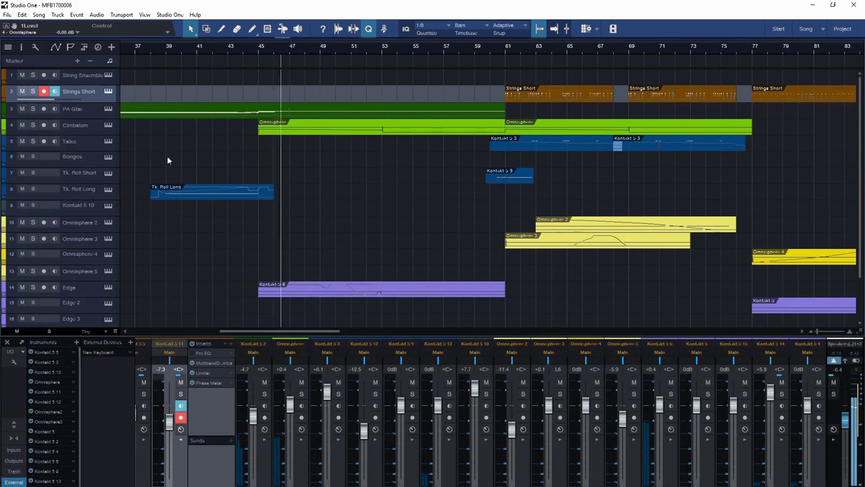
click(108, 125)
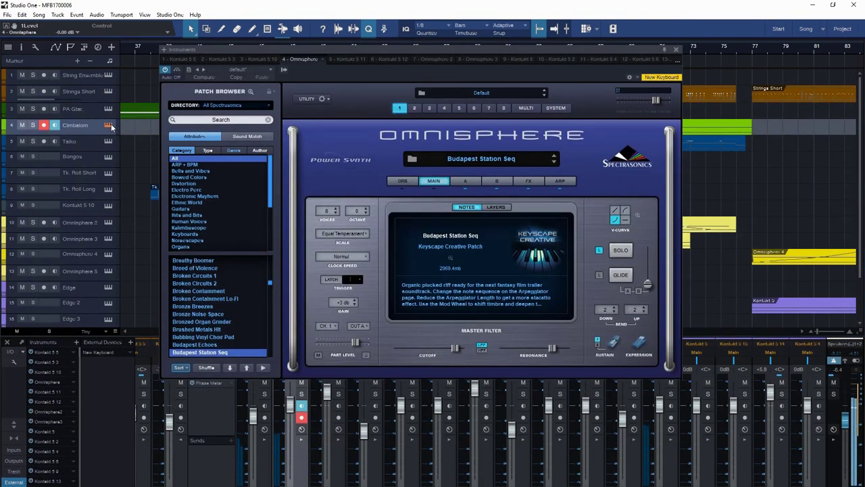
click(111, 123)
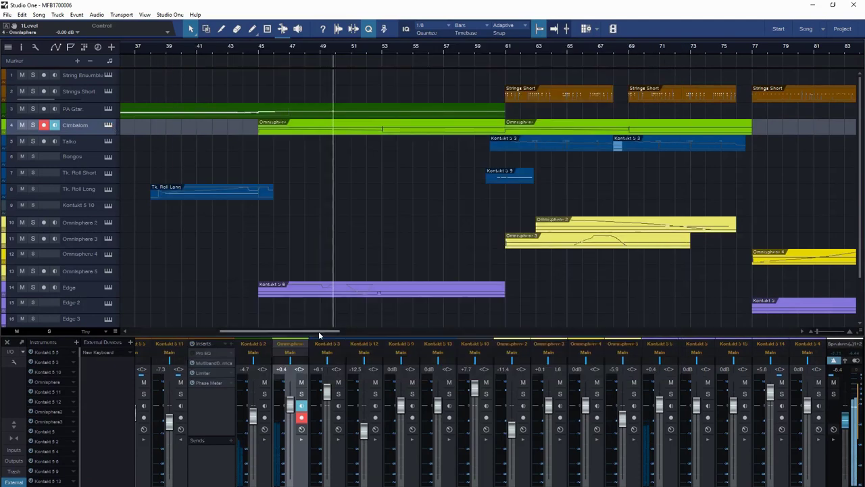
drag(319, 332, 339, 334)
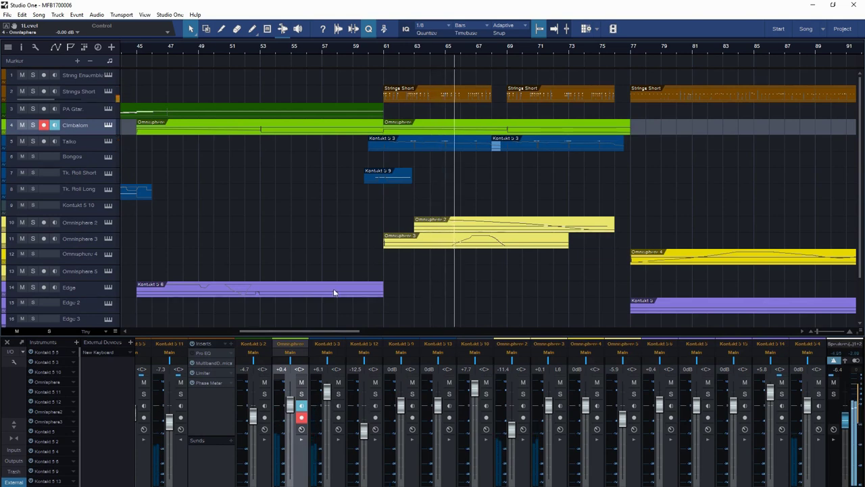
drag(330, 331, 361, 332)
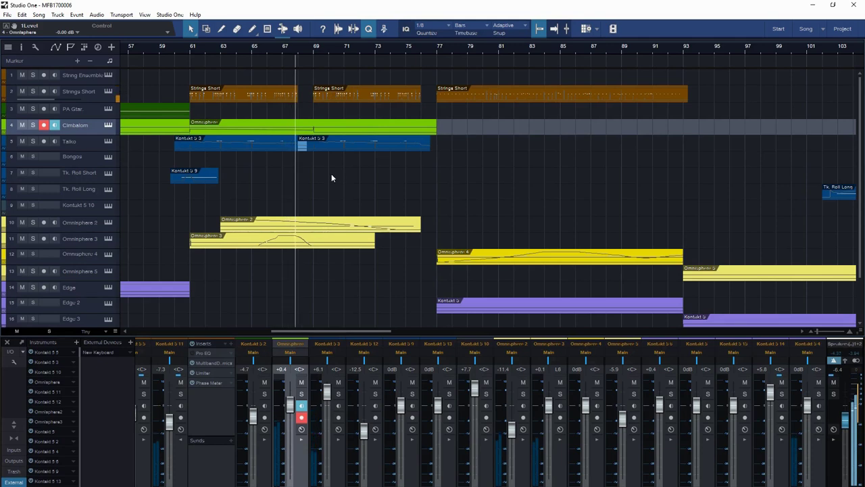
- Open and close the Strings Short track's Kontakt instrument window
click(108, 91)
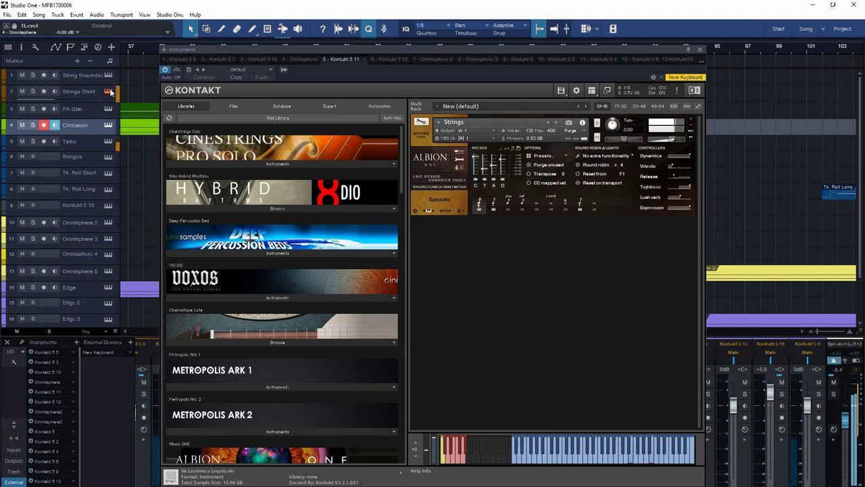
click(111, 92)
drag(359, 332, 380, 333)
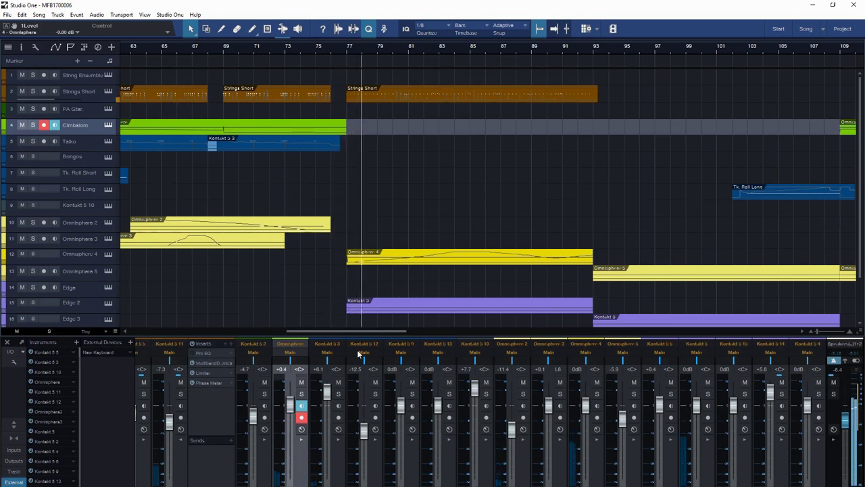
drag(358, 331, 374, 330)
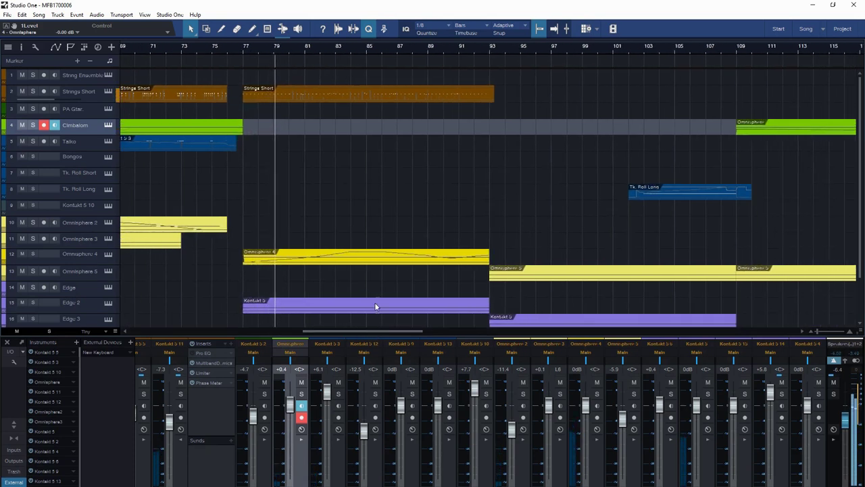
- Toggle the Main bus inserts, then open an Omnisphere track's Controlled Anxiety patch
click(836, 440)
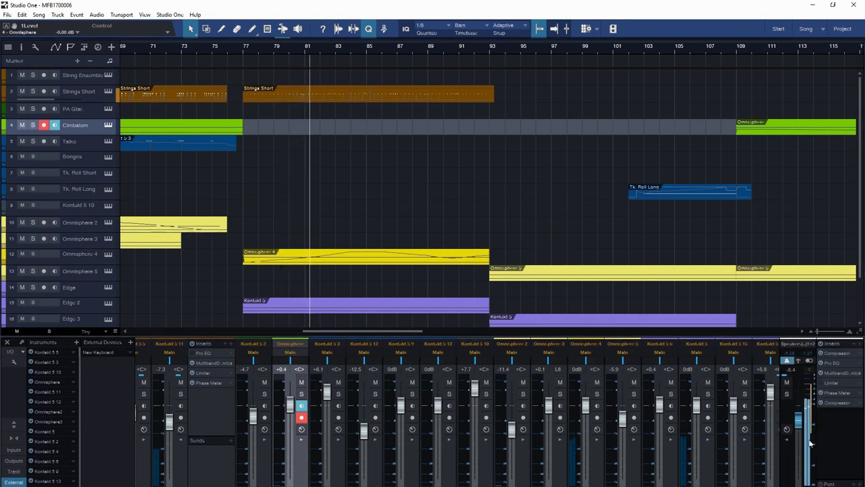
click(788, 439)
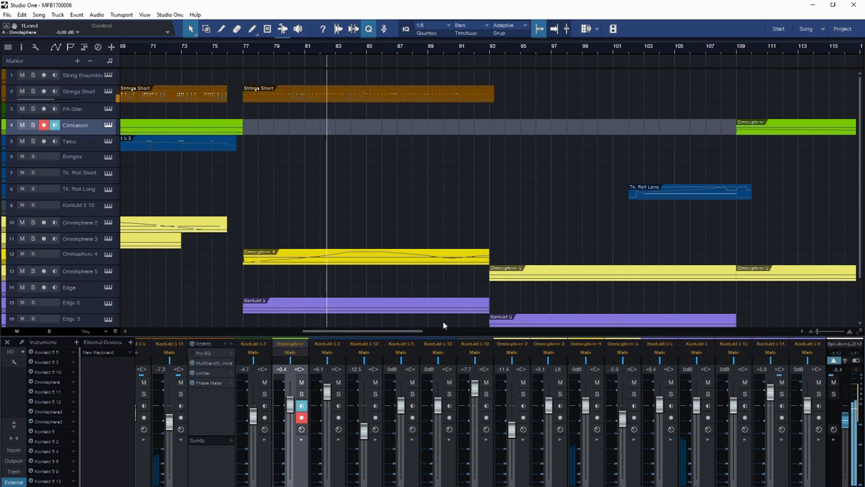
scroll(393, 330, down, 3)
drag(355, 54, 341, 39)
scroll(333, 147, down, 3)
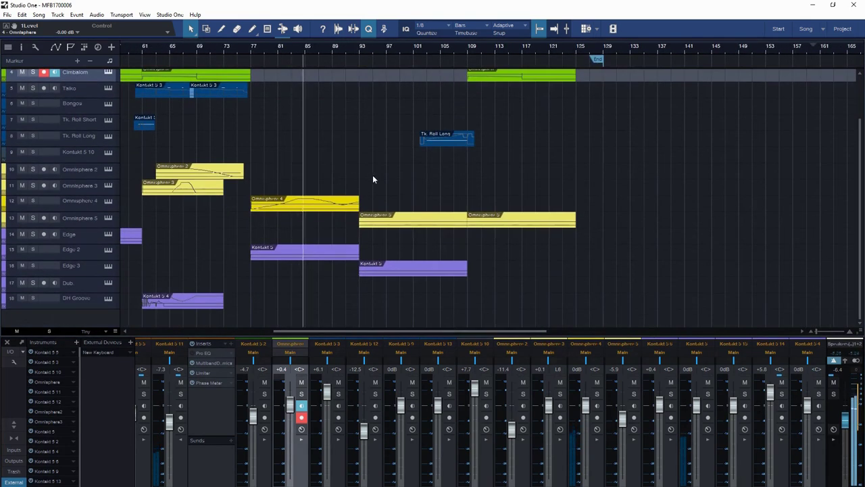
scroll(372, 179, up, 3)
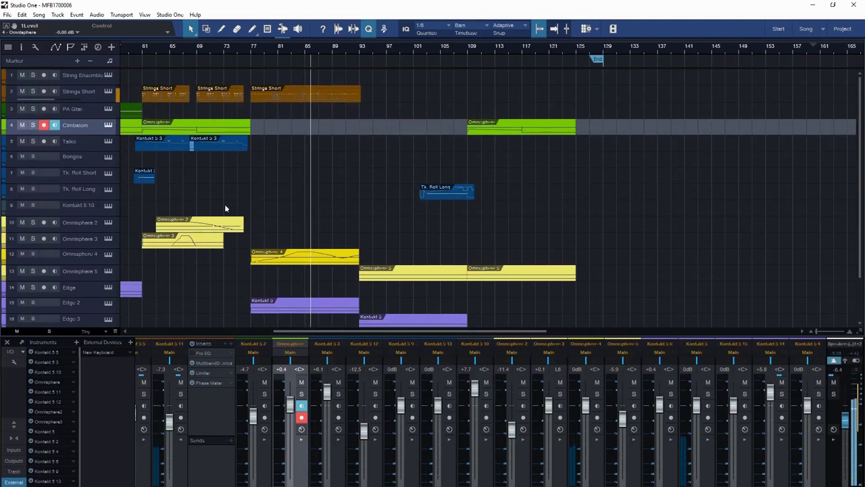
click(108, 254)
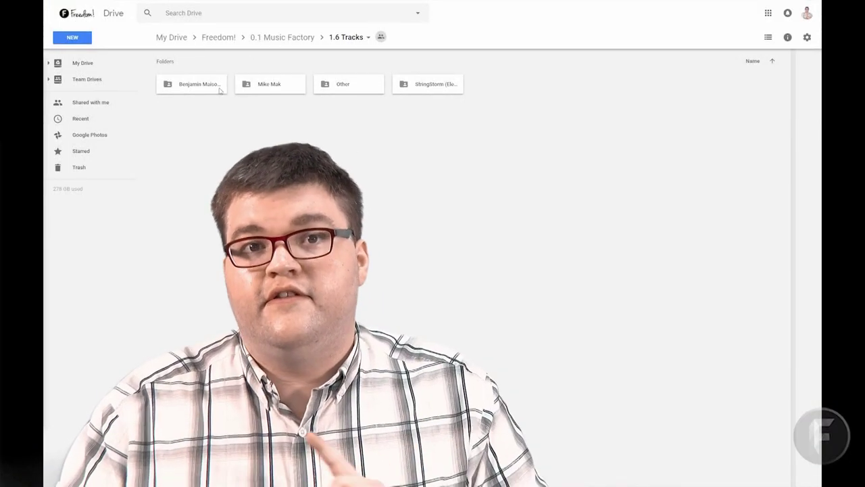
double_click(208, 87)
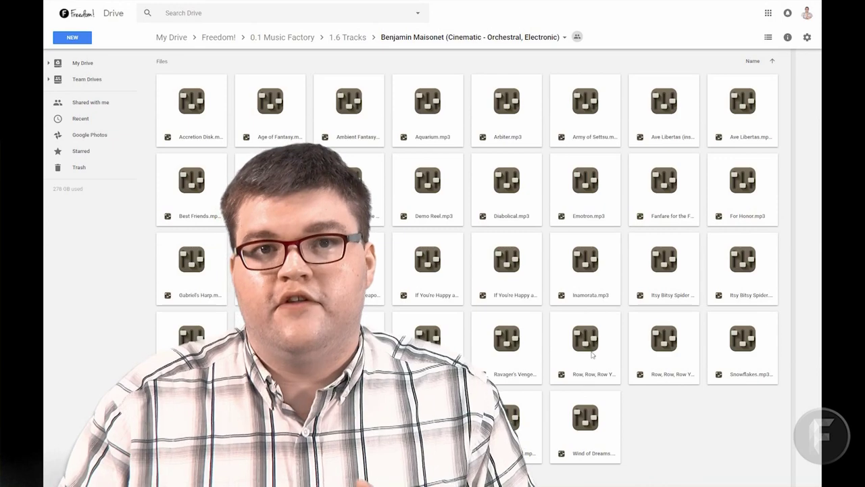
click(506, 354)
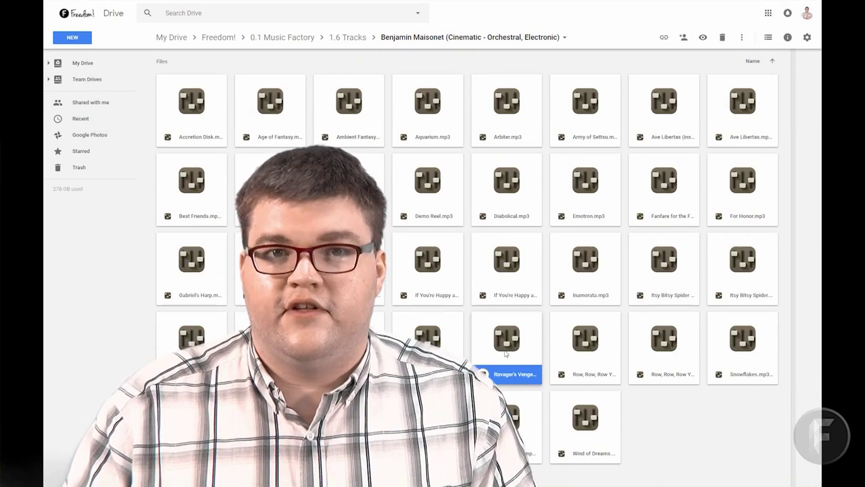
right_click(505, 354)
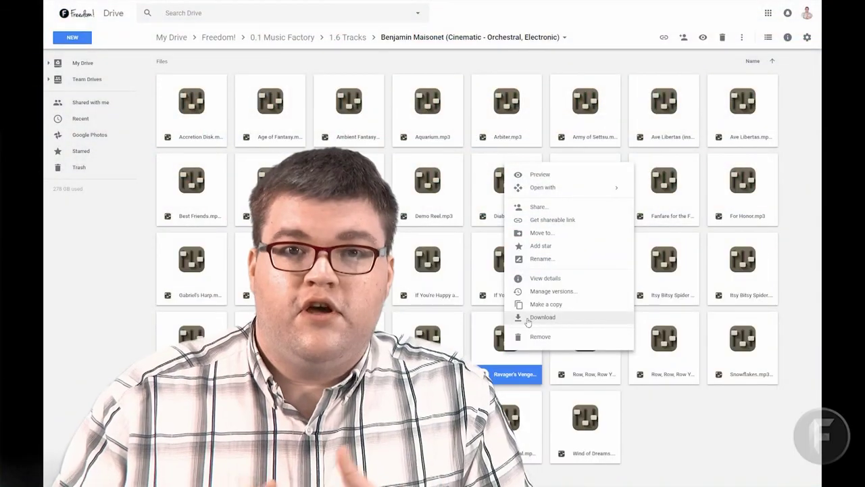
click(529, 319)
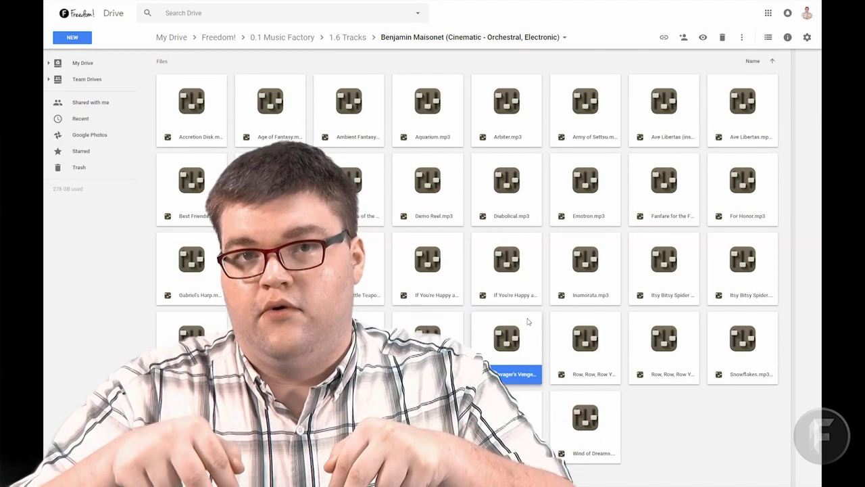